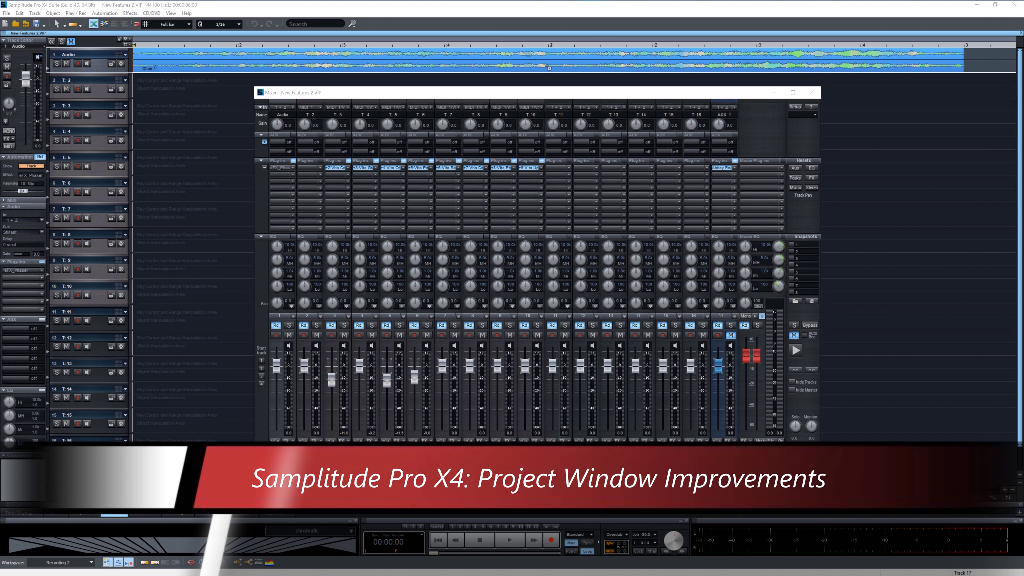
- Activate the Mixer window showing tracks 1–16, AUX 1 and master
{"action": "left_click", "coordinate": [483, 94]}
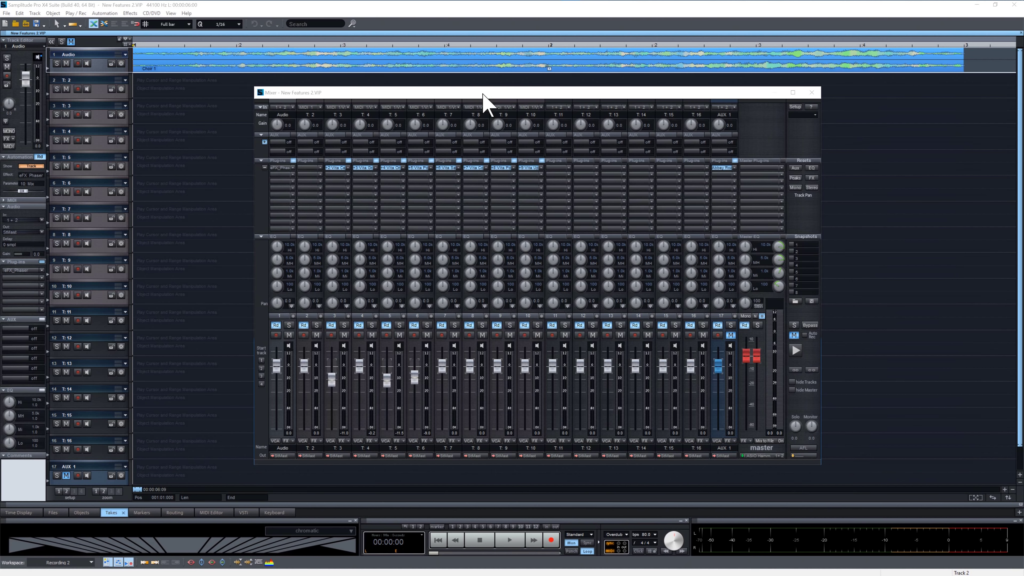
- Browse the Arranger skins under Design > Skins, keep Carbon, and cancel without changes
{"action": "key", "text": "y"}
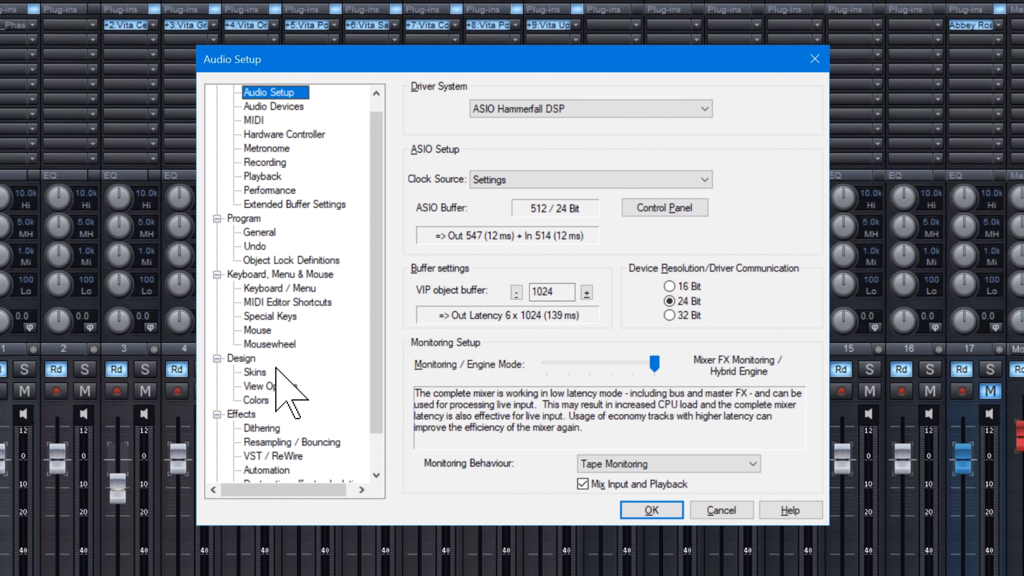
{"action": "left_click", "coordinate": [256, 372]}
{"action": "left_click", "coordinate": [567, 122]}
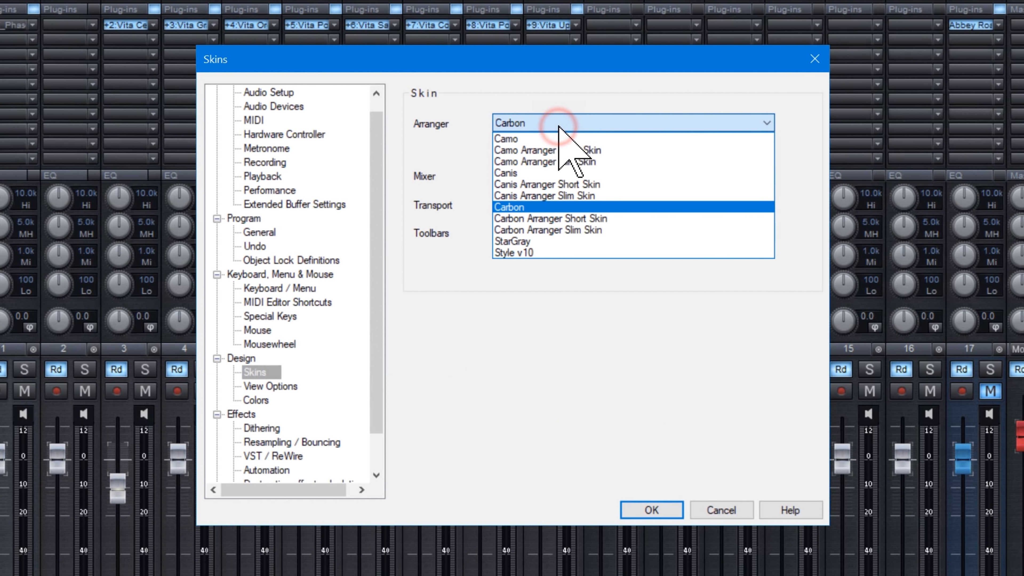
{"action": "left_click", "coordinate": [564, 105]}
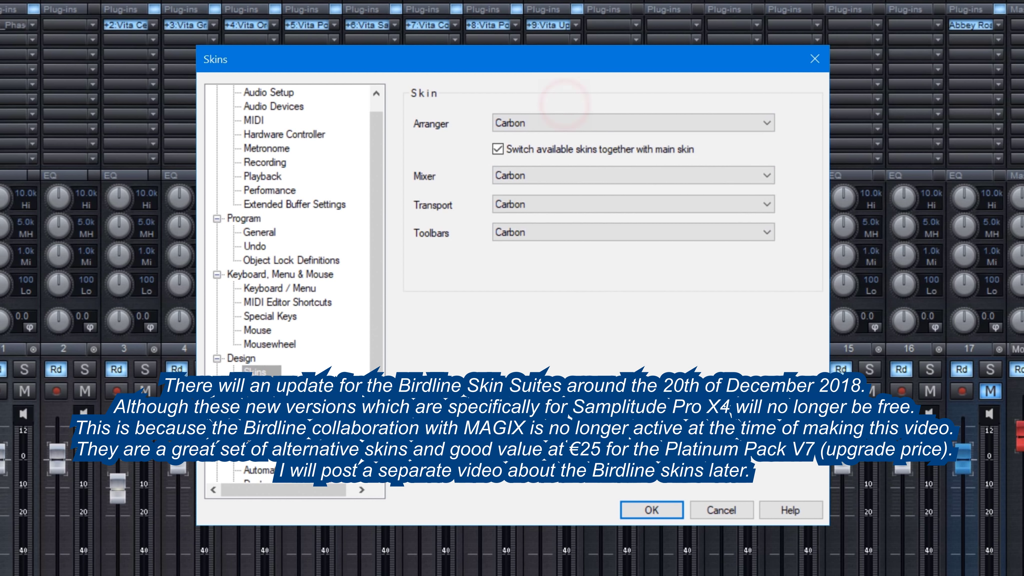
{"action": "left_click", "coordinate": [722, 510]}
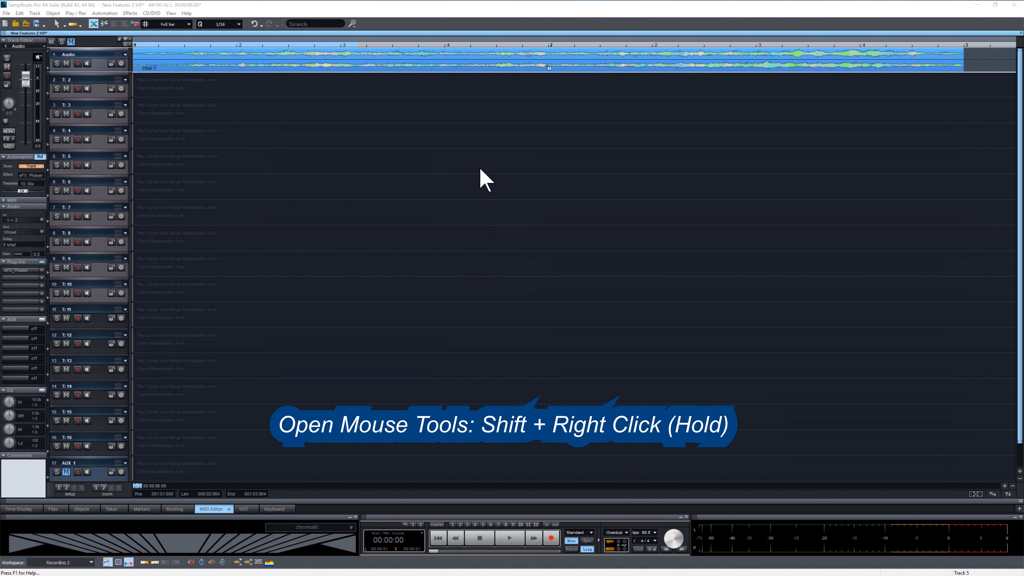
{"action": "right_click", "coordinate": [479, 167], "text": "shift"}
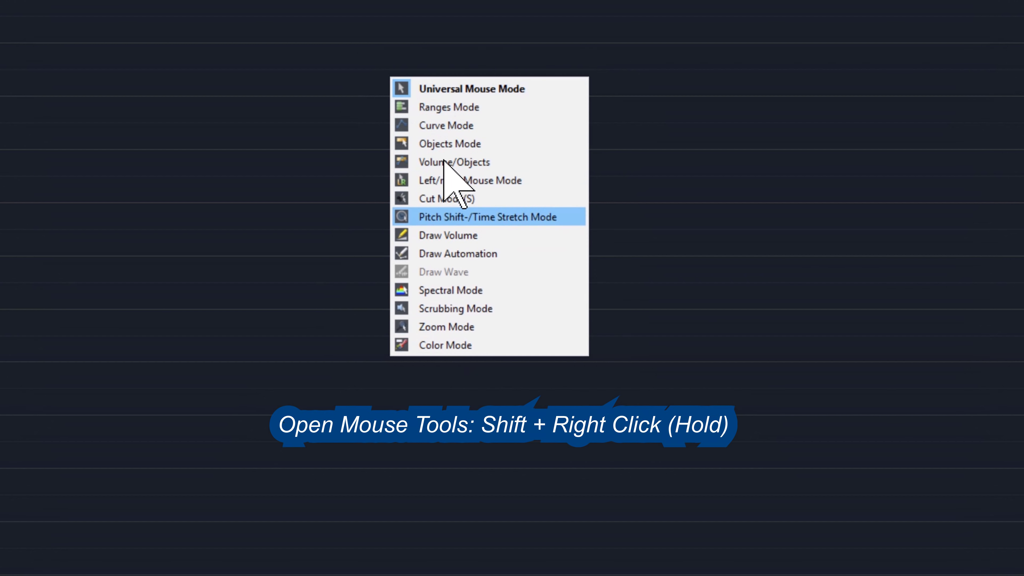
{"action": "left_click", "coordinate": [456, 87]}
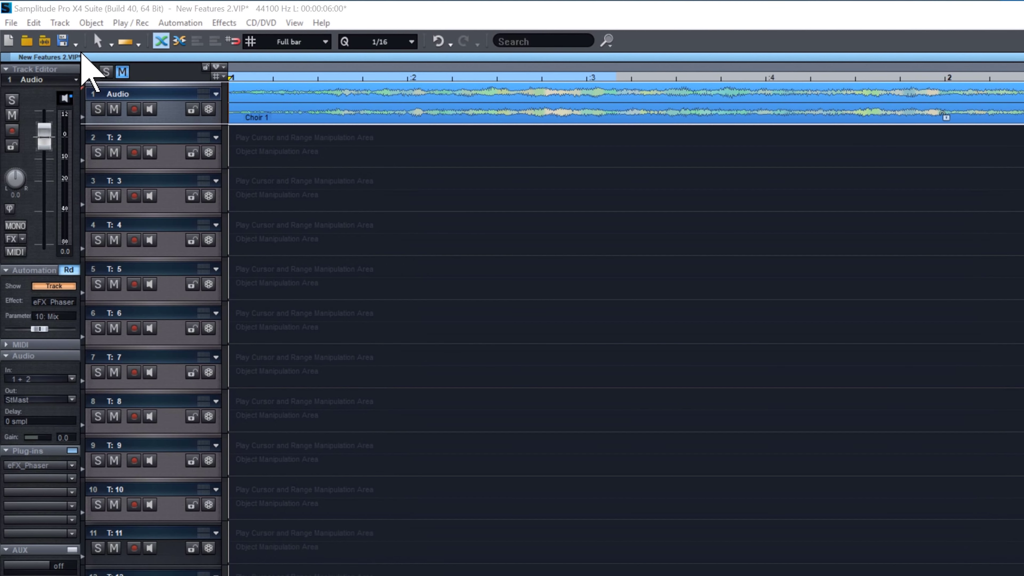
- Turn on Track size > Maximize track automatically
{"action": "left_click", "coordinate": [39, 13]}
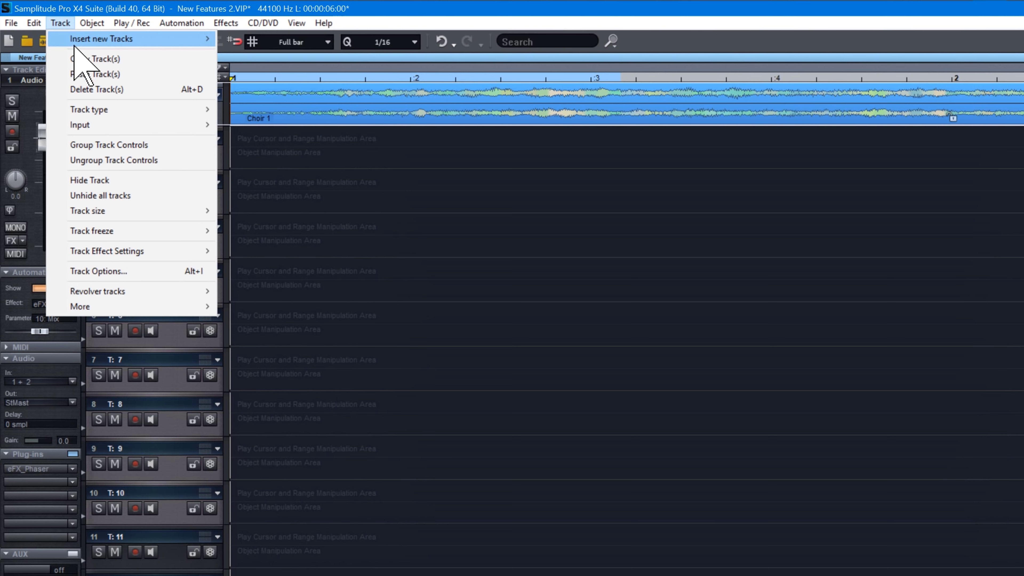
{"action": "mouse_move", "coordinate": [143, 211]}
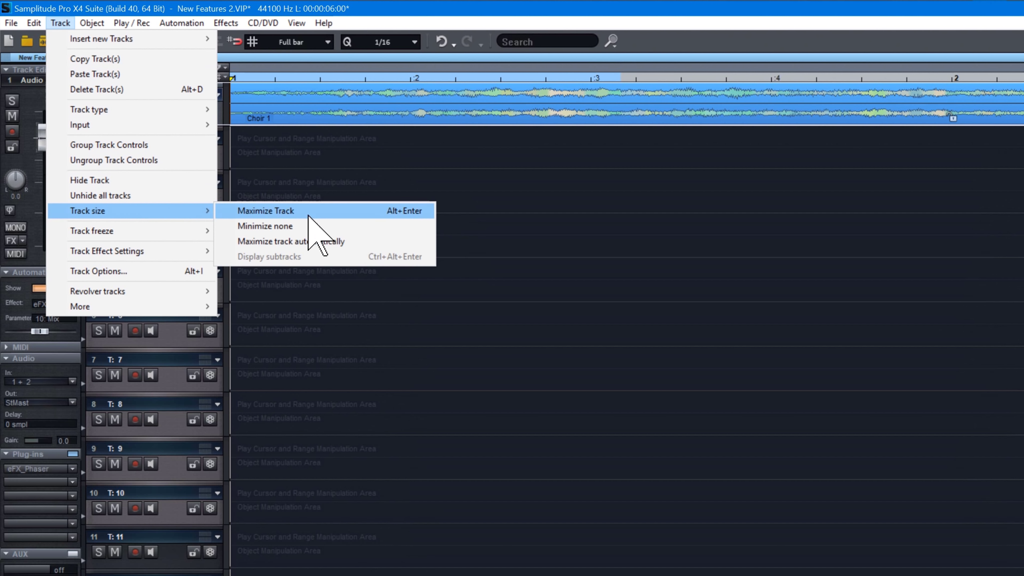
{"action": "left_click", "coordinate": [313, 242]}
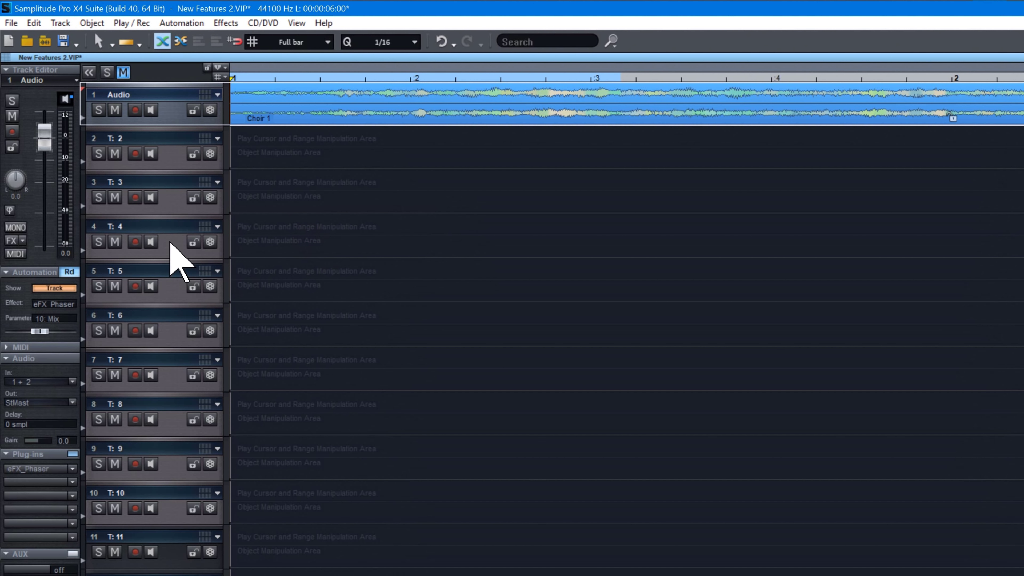
- Select tracks 4, 5, 6 and 7 in turn to watch each expand, then return to track 4
{"action": "left_click", "coordinate": [169, 242]}
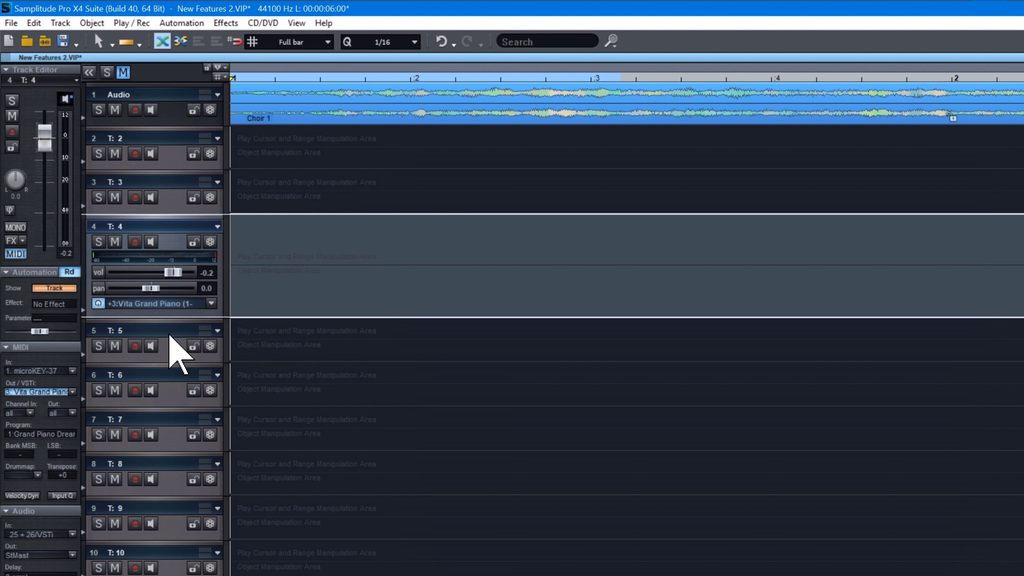
{"action": "left_click", "coordinate": [171, 347]}
{"action": "left_click", "coordinate": [170, 382]}
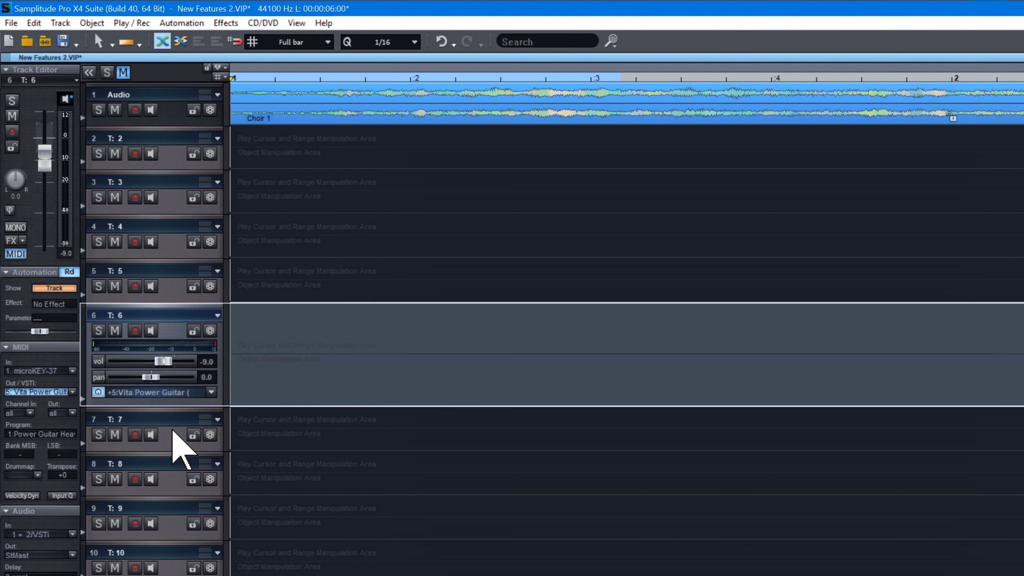
{"action": "left_click", "coordinate": [170, 434]}
{"action": "left_click", "coordinate": [174, 333]}
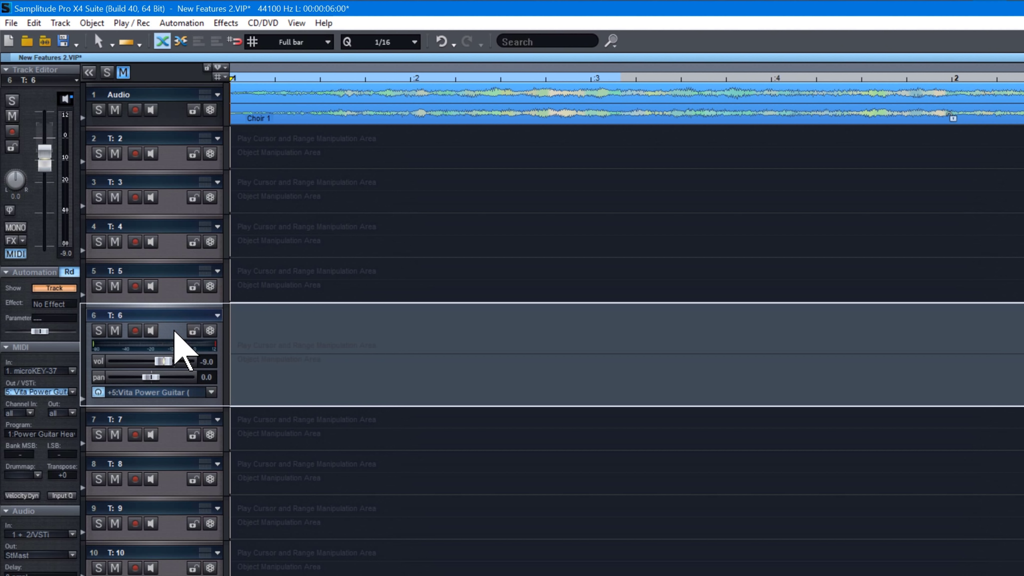
{"action": "left_click", "coordinate": [175, 244]}
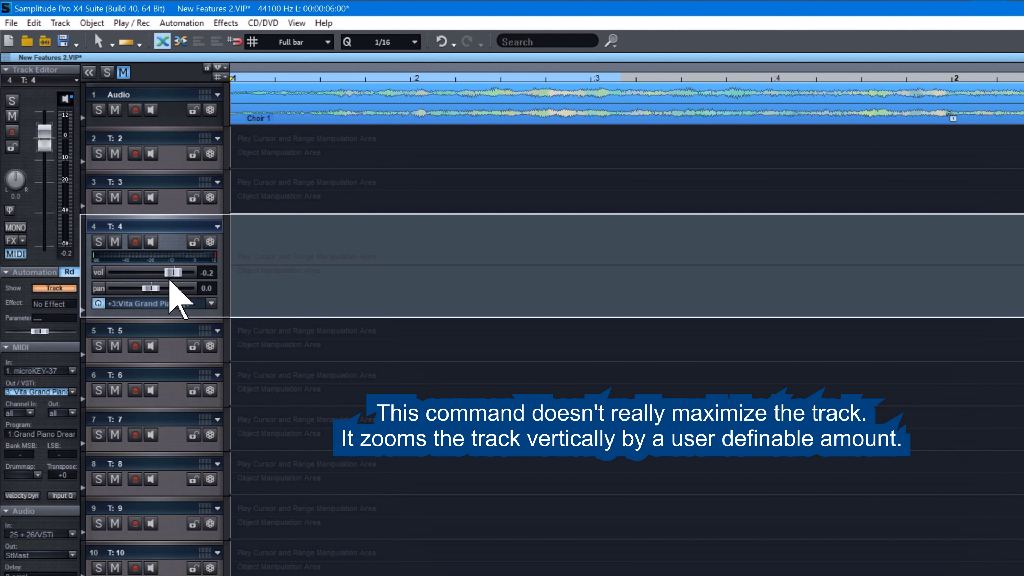
- Drag track 4 taller to reveal its plug-in slot, then select tracks 6 and 8 and shrink track 8
{"action": "left_click_drag", "start_coordinate": [169, 318], "coordinate": [168, 359]}
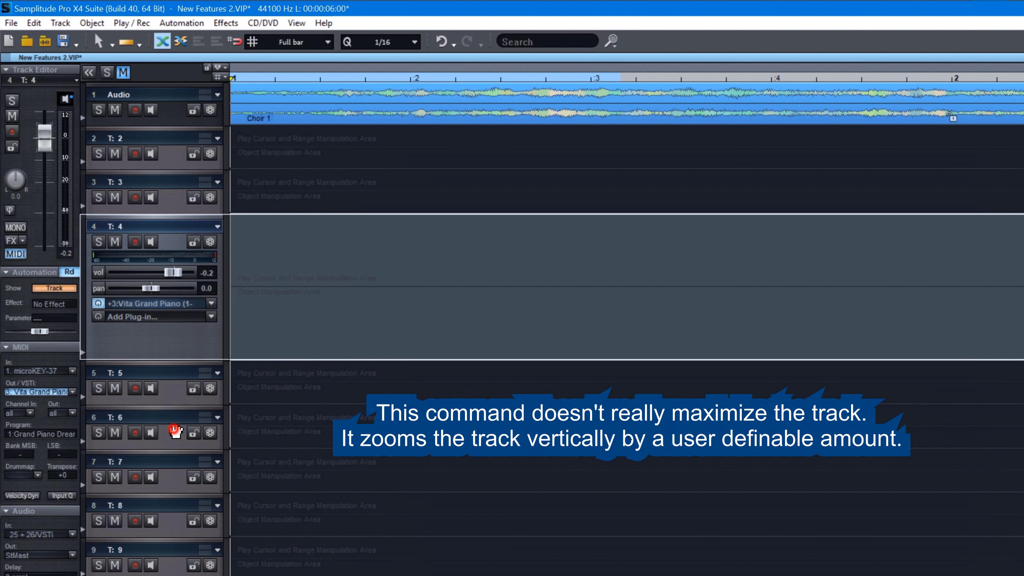
{"action": "left_click", "coordinate": [174, 430]}
{"action": "left_click", "coordinate": [171, 507]}
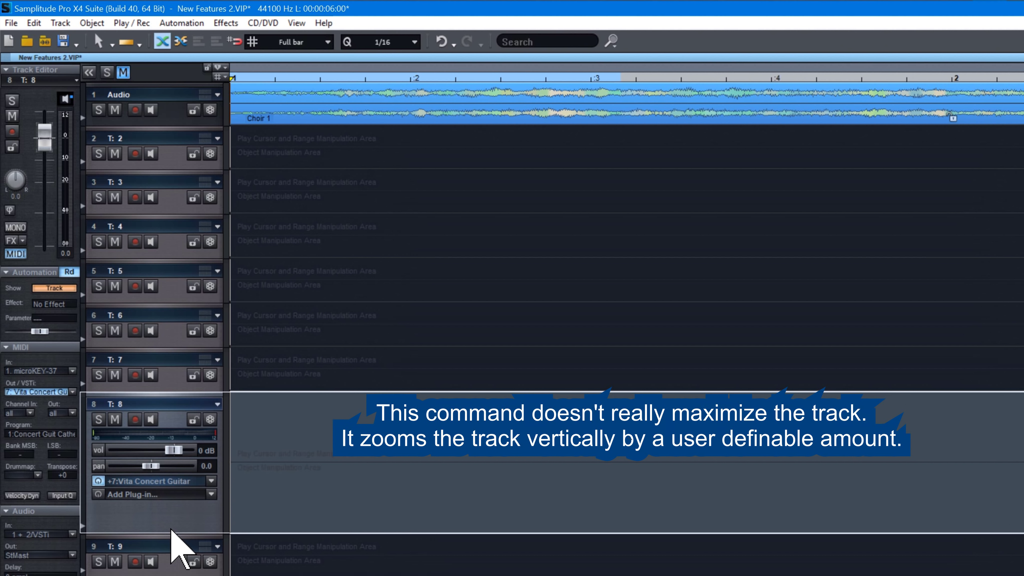
{"action": "mouse_move", "coordinate": [168, 532]}
{"action": "left_mouse_down"}
{"action": "mouse_move", "coordinate": [171, 451]}
{"action": "mouse_move", "coordinate": [172, 540]}
{"action": "left_mouse_up"}
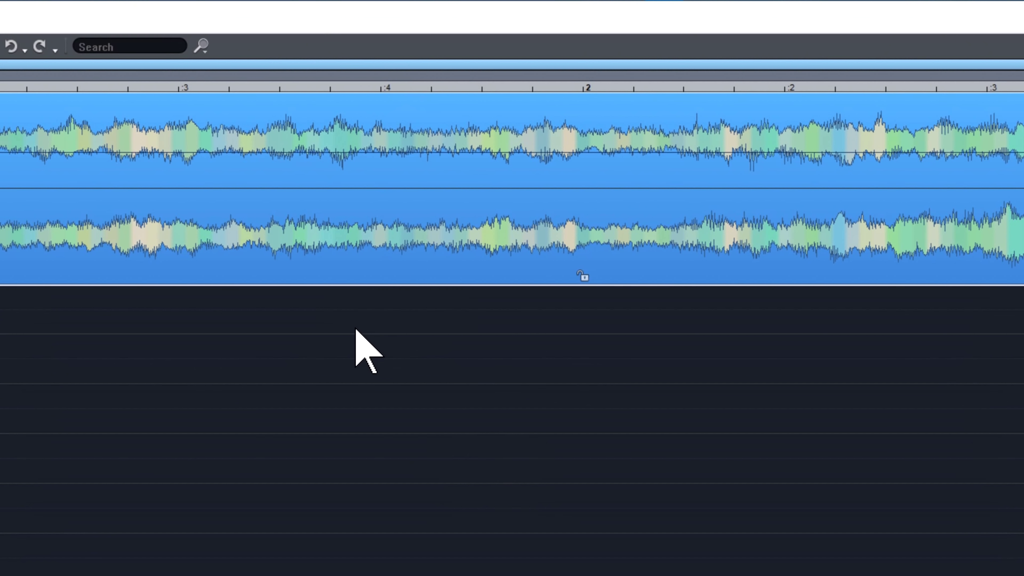
- Mark a time range across the Choir 1 clip and split it into three parts
{"action": "left_click_drag", "start_coordinate": [355, 328], "coordinate": [626, 160]}
{"action": "left_click_drag", "start_coordinate": [346, 153], "coordinate": [636, 161]}
{"action": "key", "text": "alt+x"}
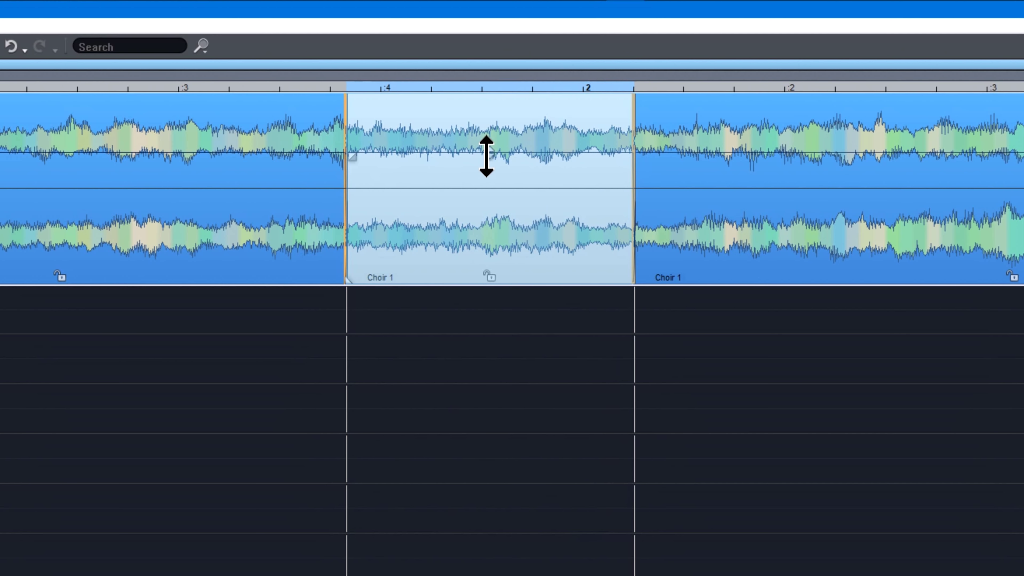
- Lower the middle part's volume and crossfade both its start and the right part's start
{"action": "mouse_move", "coordinate": [487, 154]}
{"action": "left_mouse_down"}
{"action": "mouse_move", "coordinate": [489, 183]}
{"action": "mouse_move", "coordinate": [490, 169]}
{"action": "left_mouse_up"}
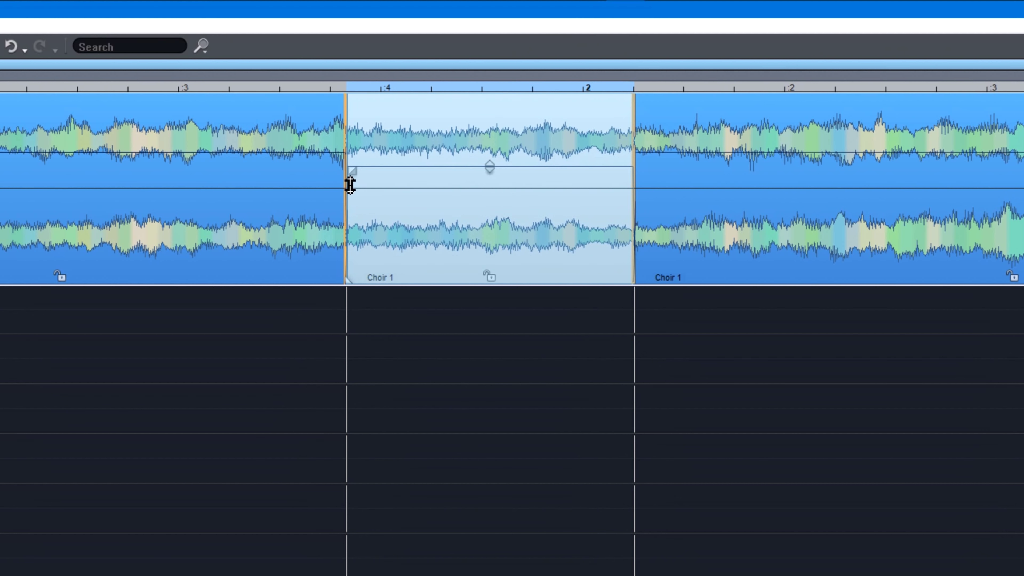
{"action": "left_click_drag", "start_coordinate": [355, 174], "coordinate": [393, 176]}
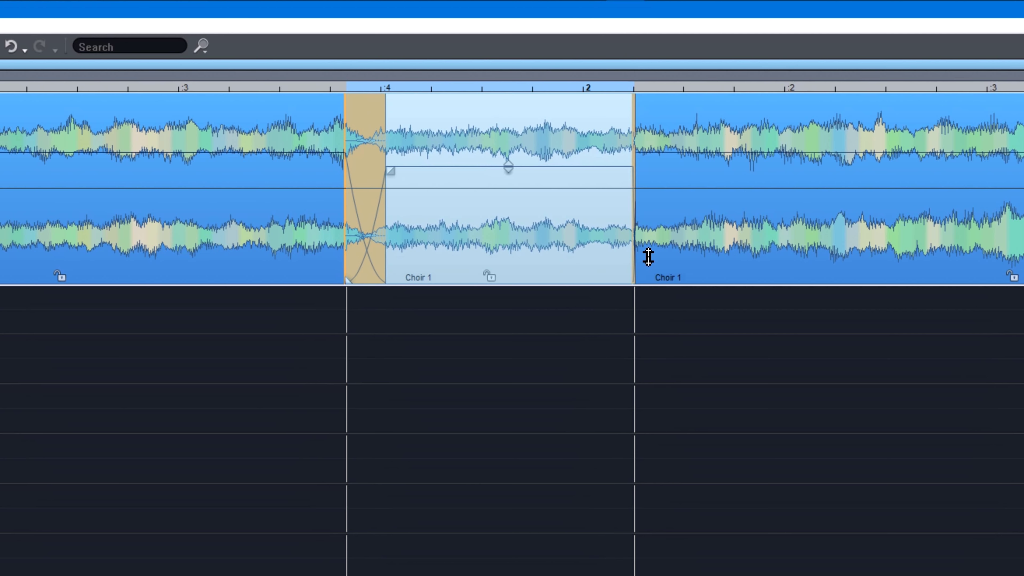
{"action": "left_click", "coordinate": [659, 260]}
{"action": "left_click_drag", "start_coordinate": [642, 165], "coordinate": [713, 161]}
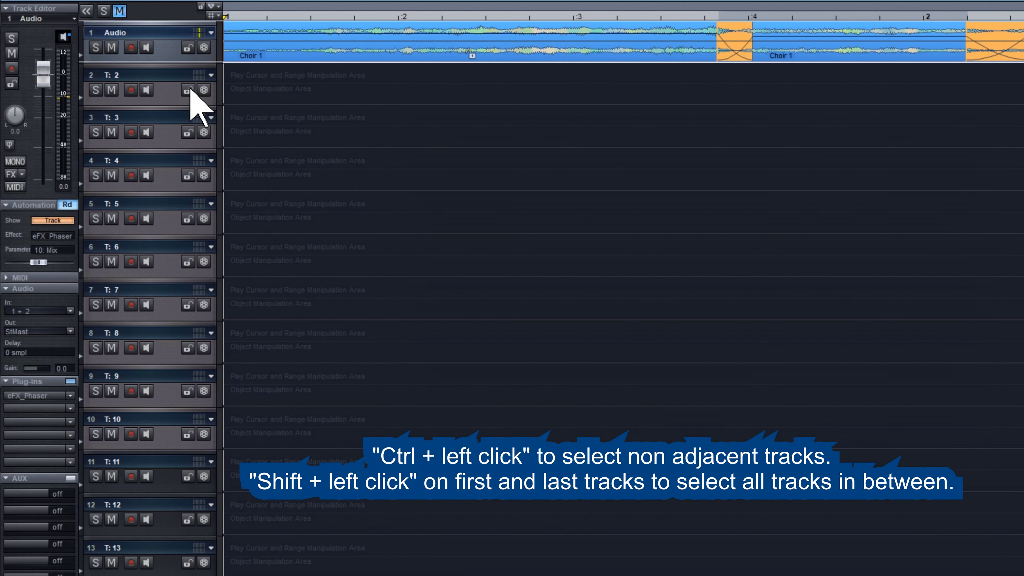
- Ctrl-select tracks 2, 4, 6, 7, 9 and 10, then Shift-select a continuous block of tracks
{"action": "left_click", "coordinate": [177, 101]}
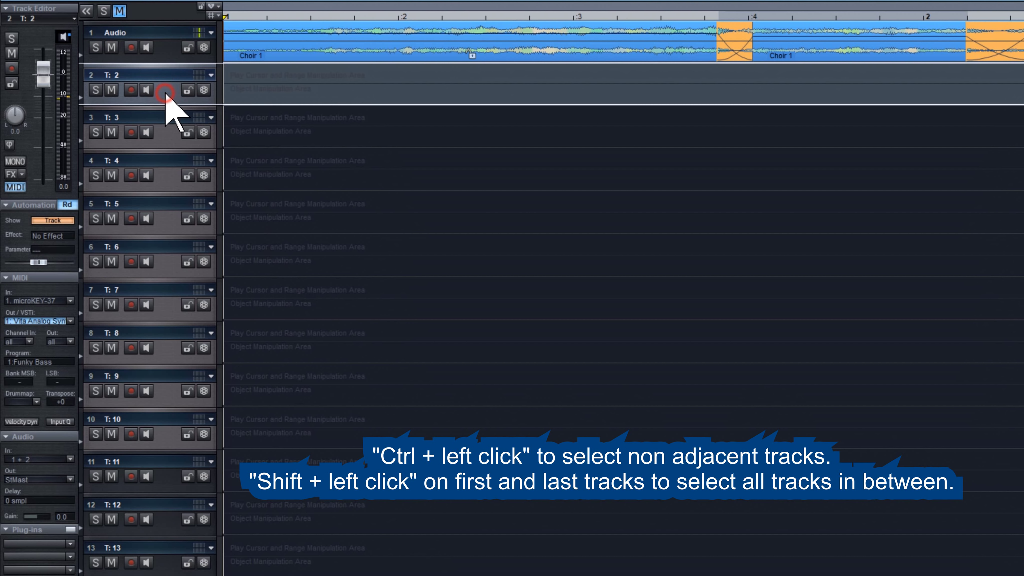
{"action": "left_click", "coordinate": [167, 181], "text": "ctrl"}
{"action": "left_click", "coordinate": [165, 258], "text": "ctrl"}
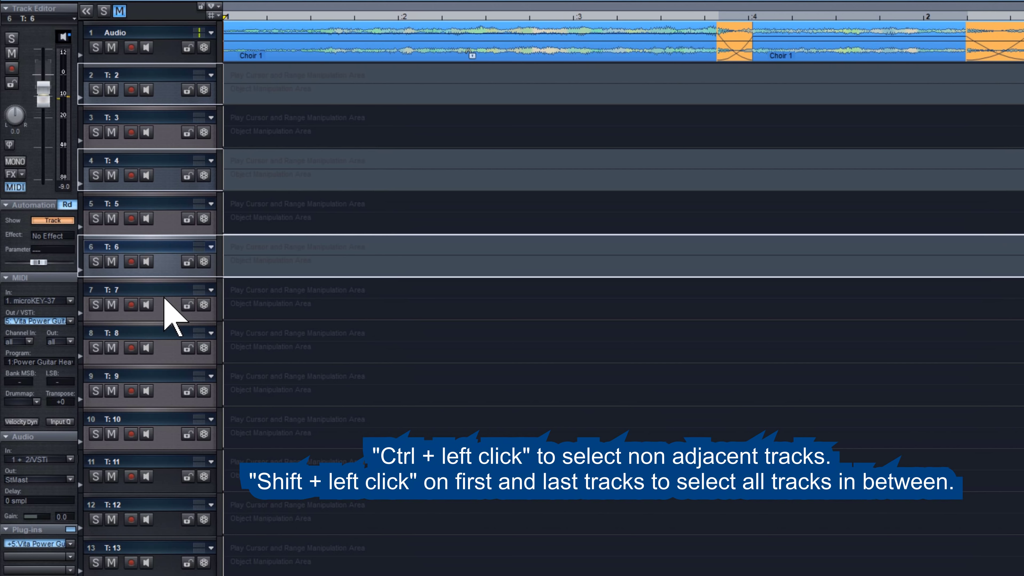
{"action": "left_click", "coordinate": [173, 316], "text": "ctrl"}
{"action": "left_click", "coordinate": [173, 394], "text": "ctrl"}
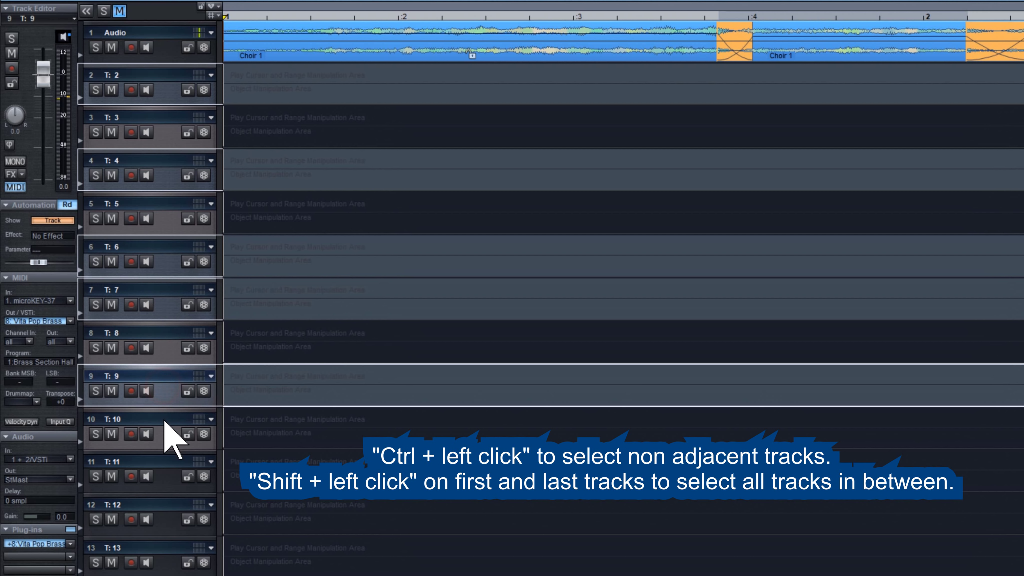
{"action": "left_click", "coordinate": [165, 434], "text": "ctrl"}
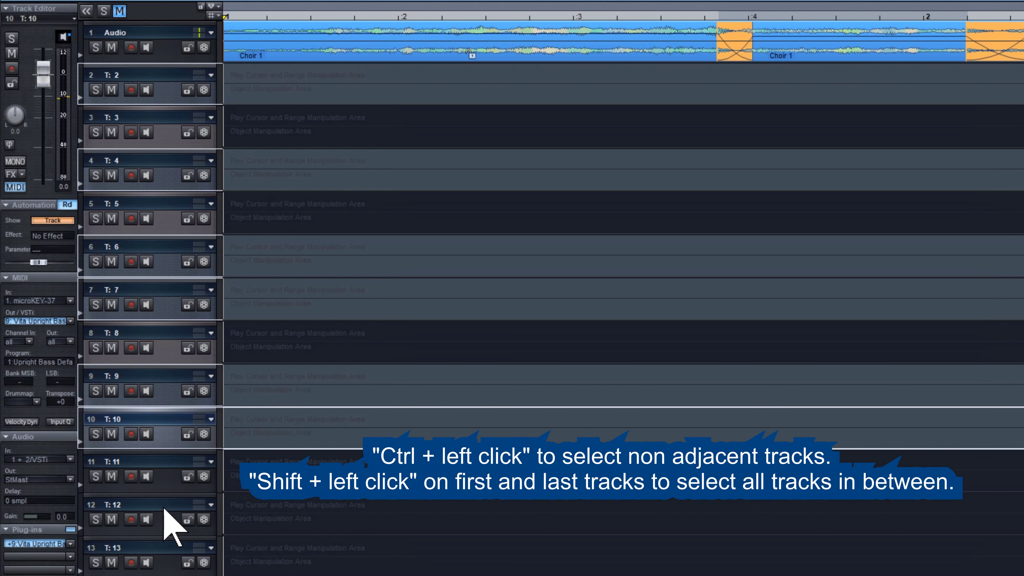
{"action": "left_click", "coordinate": [166, 525], "text": "ctrl"}
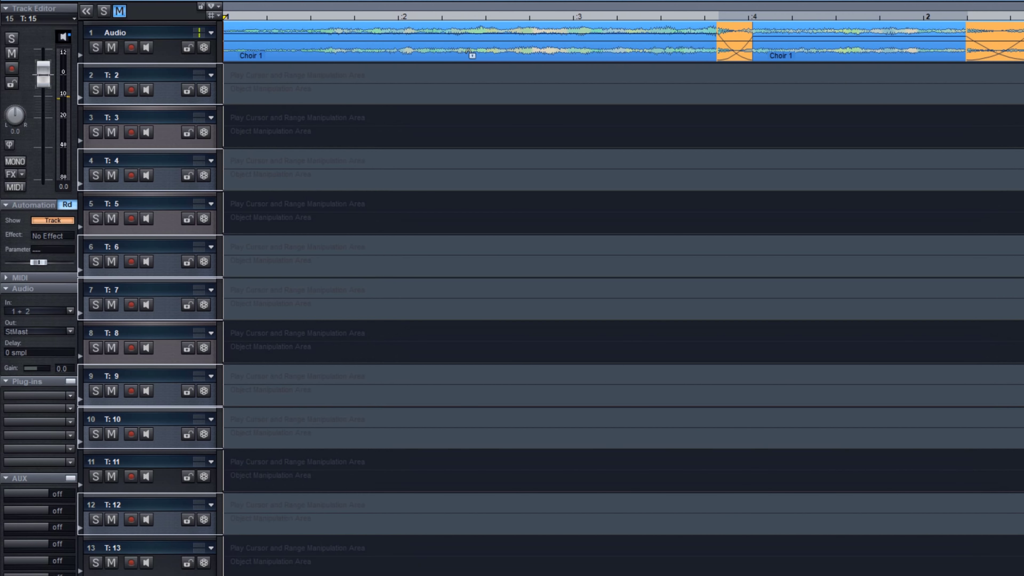
{"action": "left_click", "coordinate": [166, 8]}
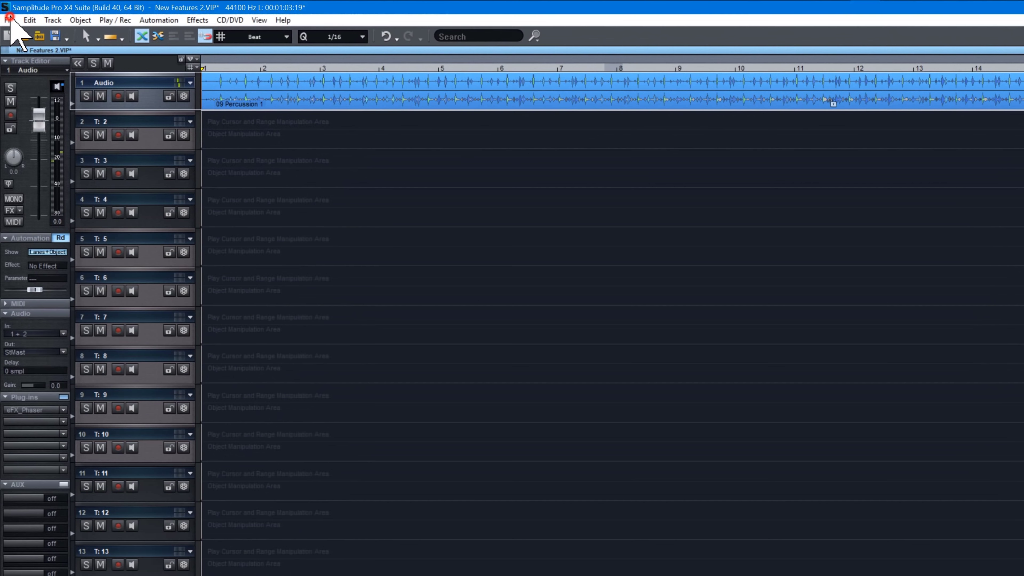
- Enable Save after recording in File > Project Properties > Project Auto Save
{"action": "left_click", "coordinate": [7, 12]}
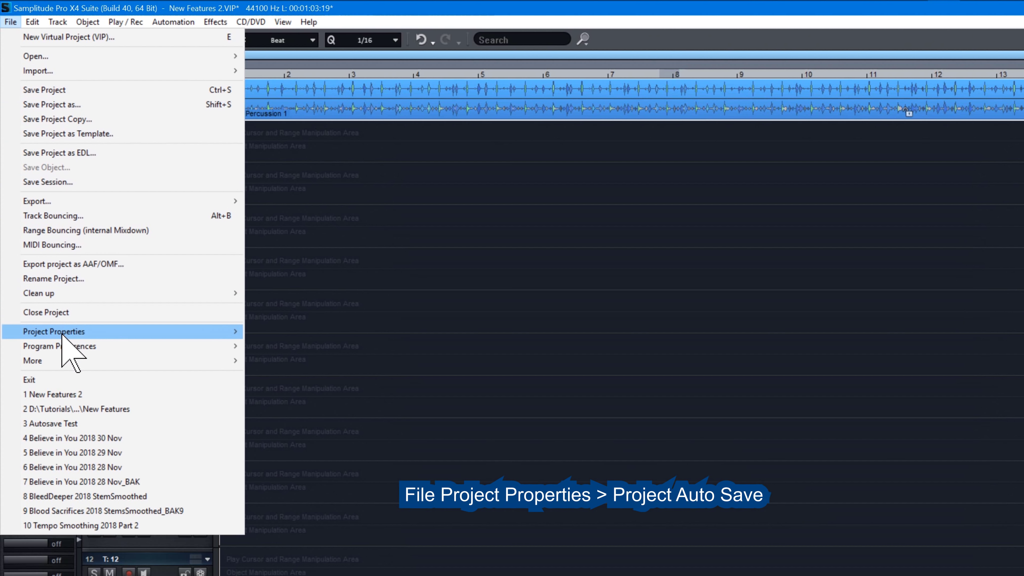
{"action": "mouse_move", "coordinate": [62, 334]}
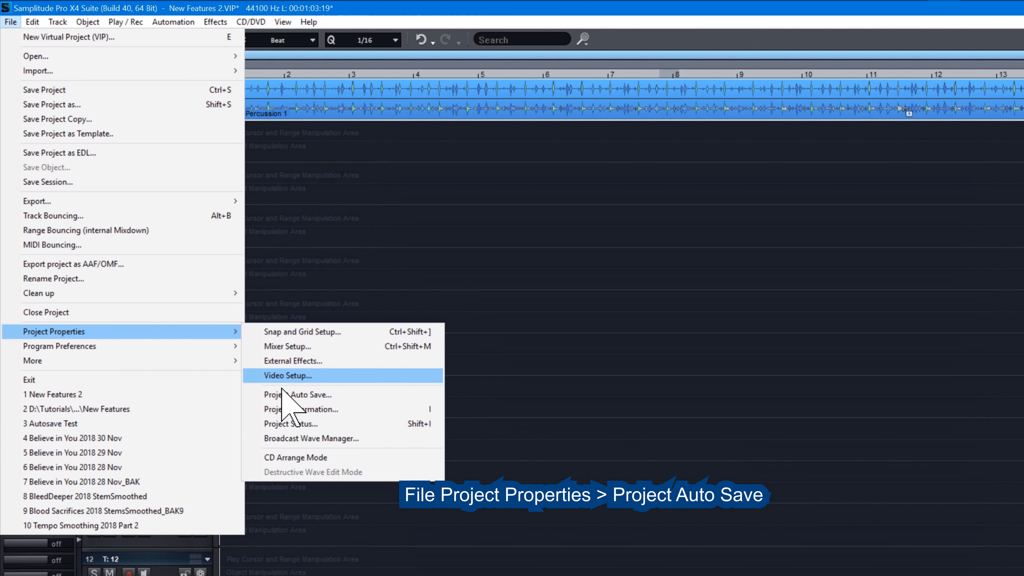
{"action": "left_click", "coordinate": [286, 395]}
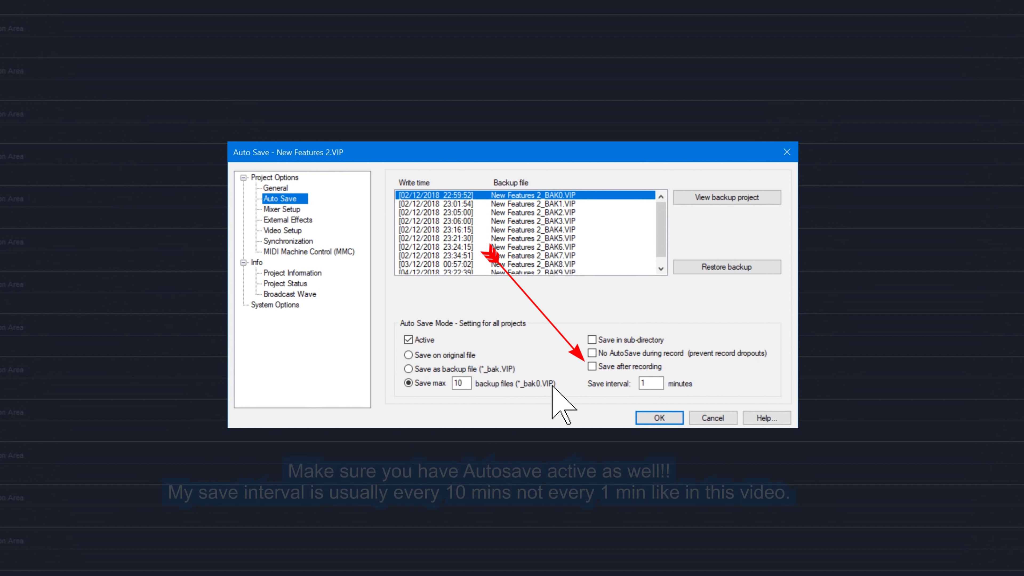
{"action": "left_click", "coordinate": [592, 366]}
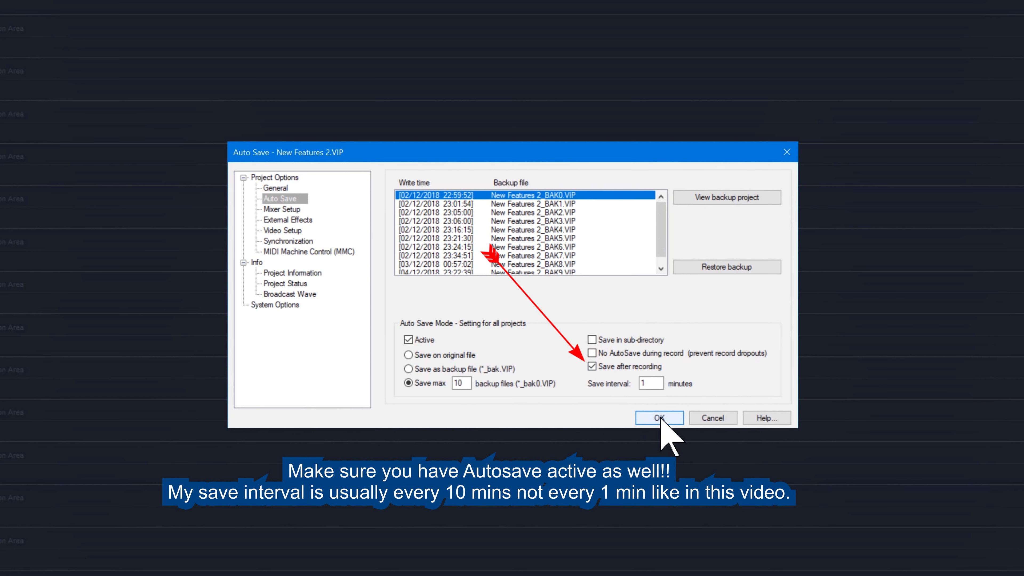